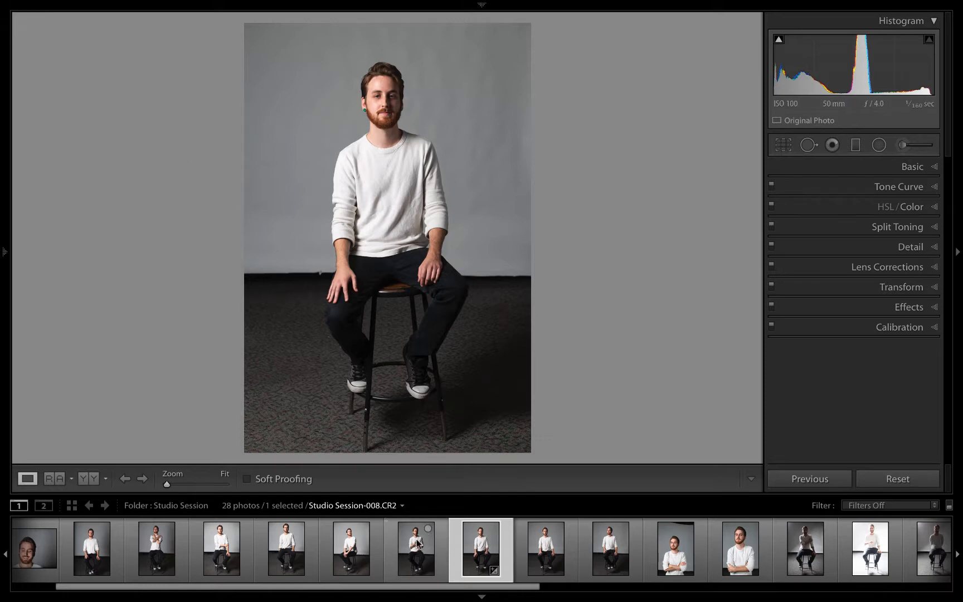
Step: Select the photo Studio Session-010.CR2 and show its Basic adjustments
{"action": "left_click", "coordinate": [417, 543]}
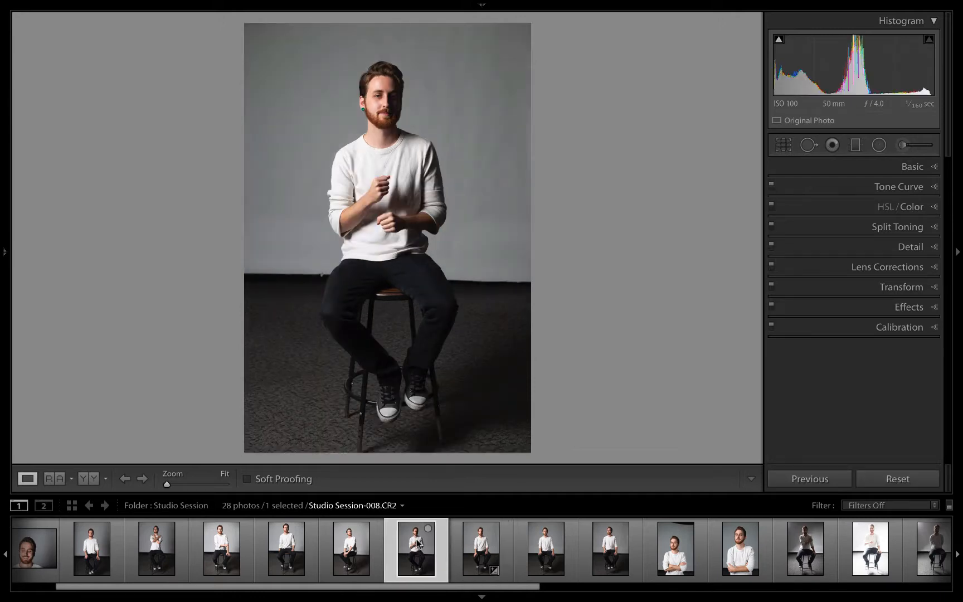
{"action": "left_click", "coordinate": [478, 550]}
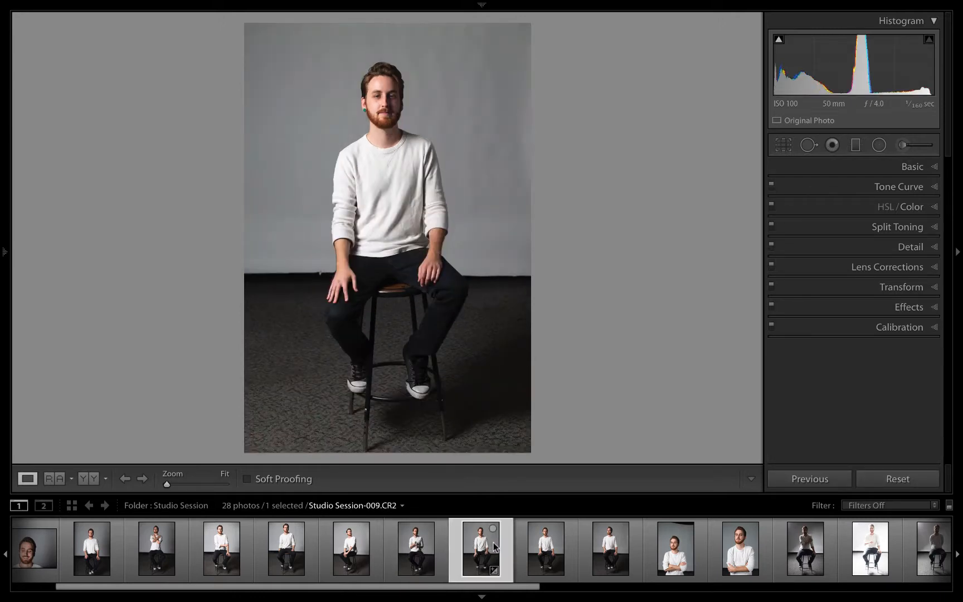
{"action": "left_click", "coordinate": [541, 552]}
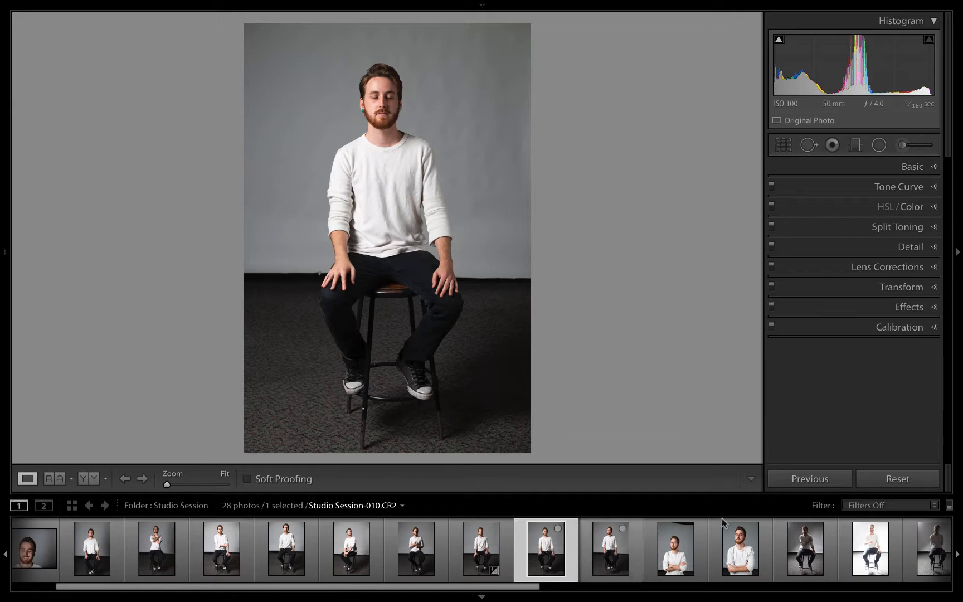
{"action": "left_click", "coordinate": [935, 167]}
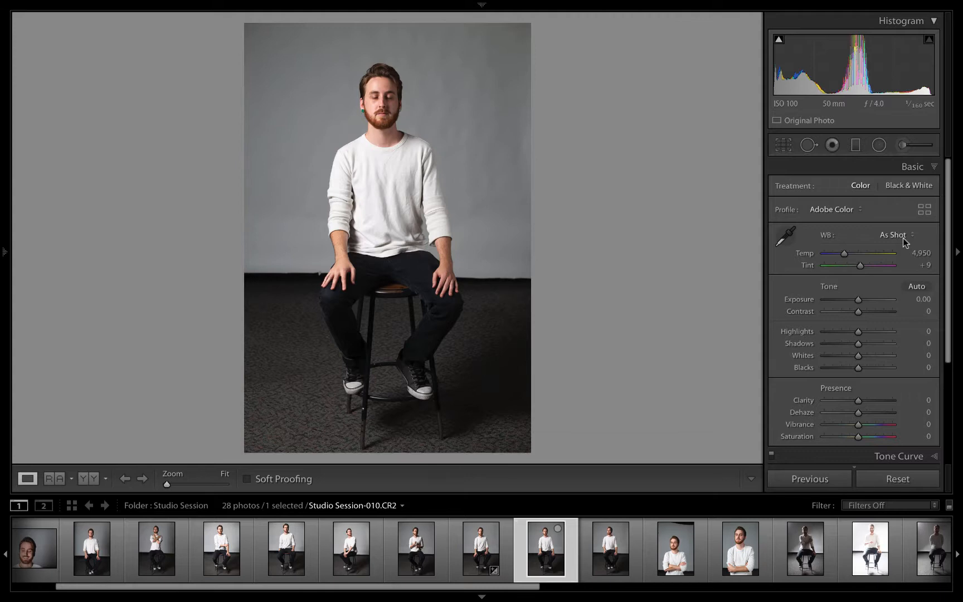
Step: Try the Black & White treatment on the photo and return it to Color
{"action": "left_click", "coordinate": [908, 186]}
{"action": "left_click", "coordinate": [861, 186]}
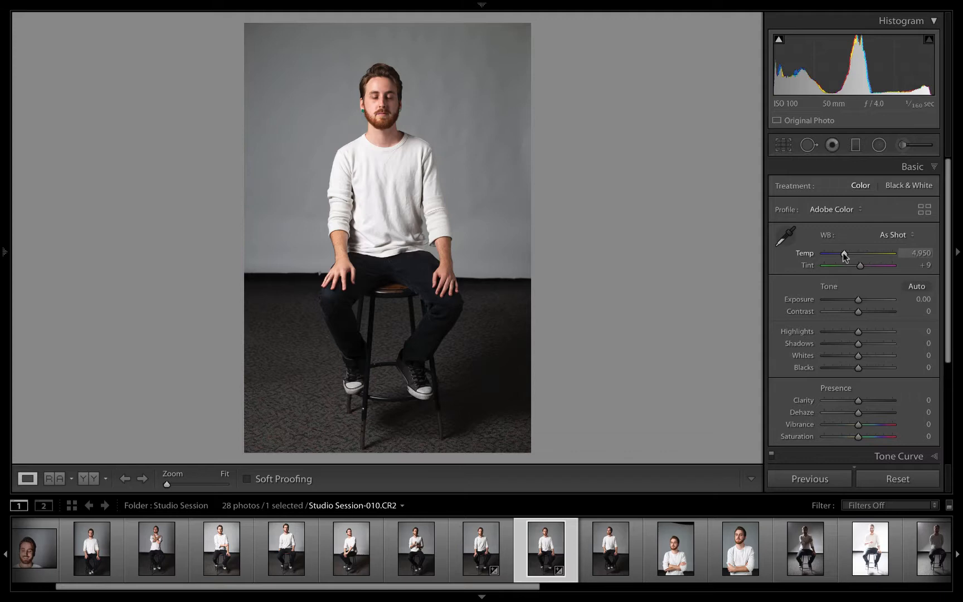
Step: Warm the Temp to 5,166, then sample the white shirt near the shoulder as the white balance neutral
{"action": "left_click_drag", "start_coordinate": [844, 253], "coordinate": [845, 253]}
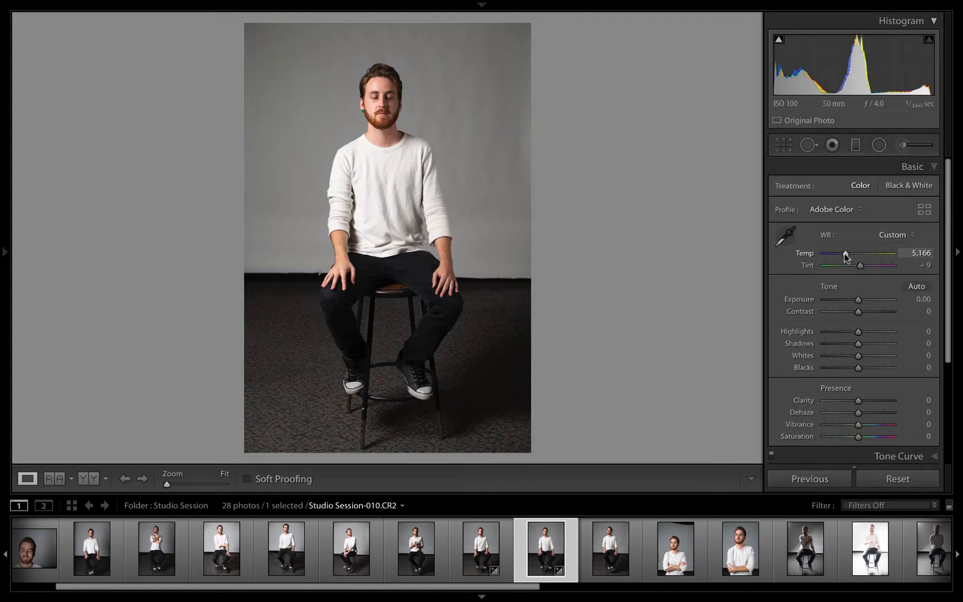
{"action": "left_click", "coordinate": [786, 239]}
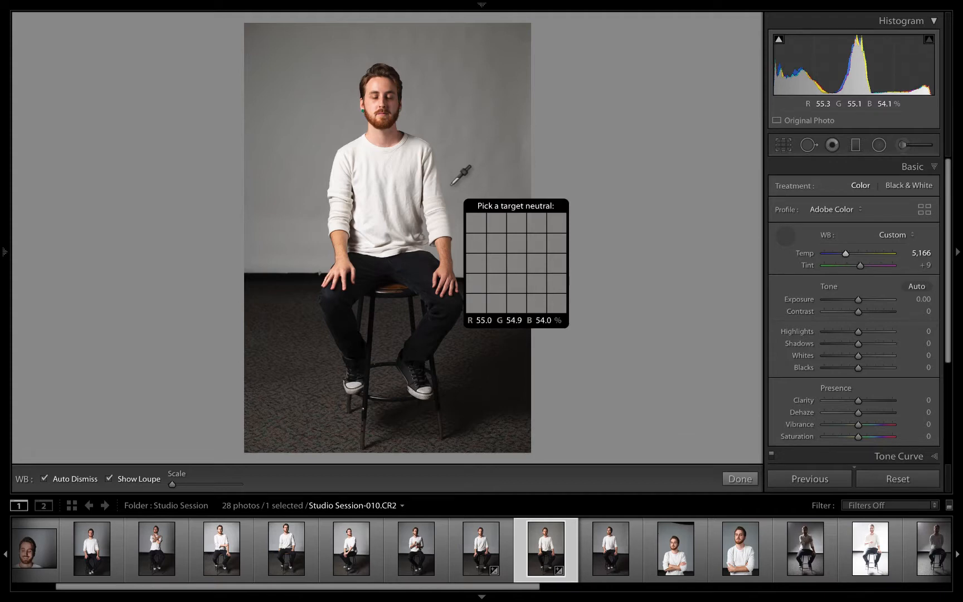
{"action": "left_click", "coordinate": [416, 150]}
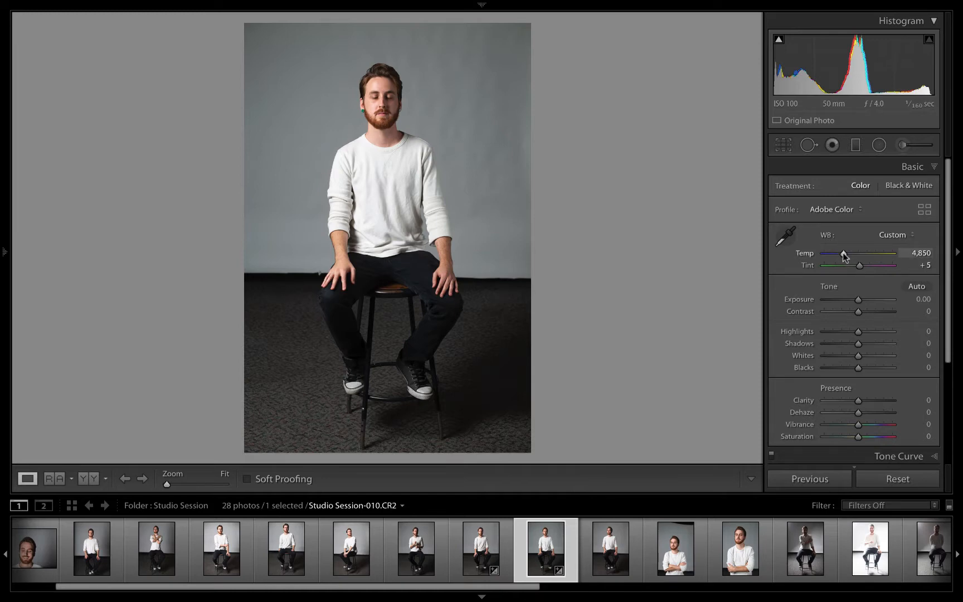
Step: Fine-tune the photo's white balance to a Temp of 5,044 and a Tint of +8
{"action": "left_click_drag", "start_coordinate": [844, 254], "coordinate": [847, 255]}
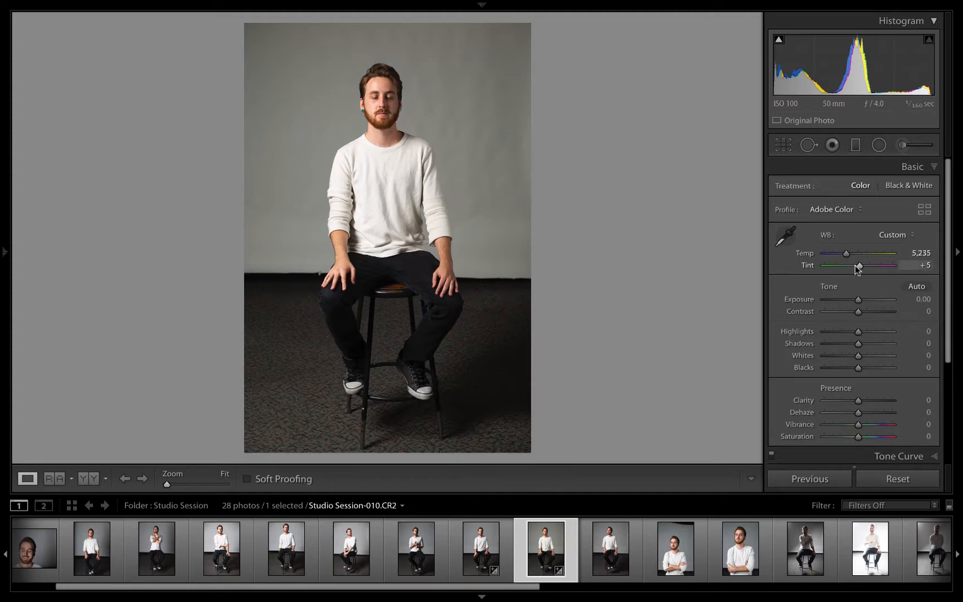
{"action": "left_click_drag", "start_coordinate": [859, 263], "coordinate": [860, 264]}
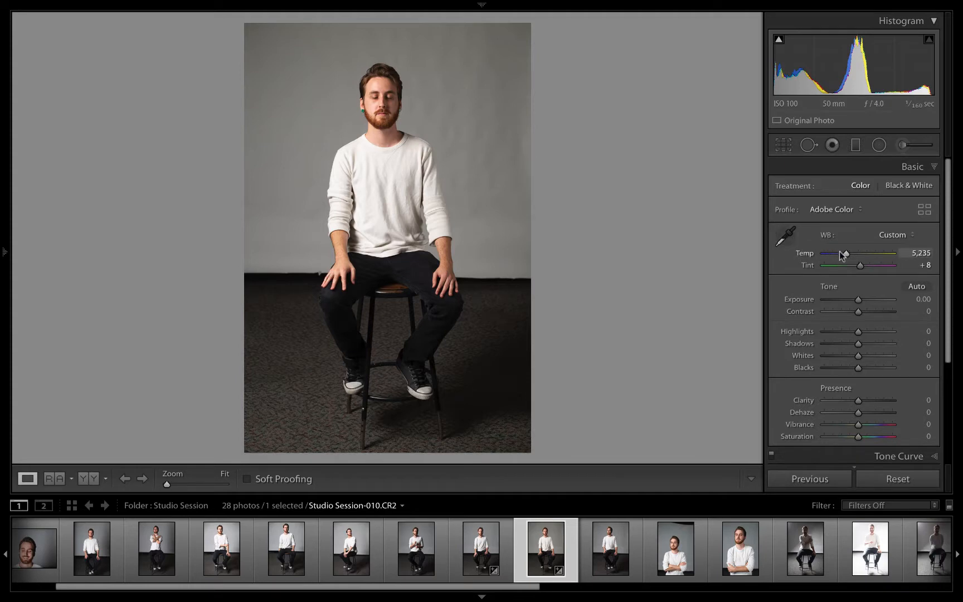
{"action": "left_click_drag", "start_coordinate": [847, 254], "coordinate": [846, 254]}
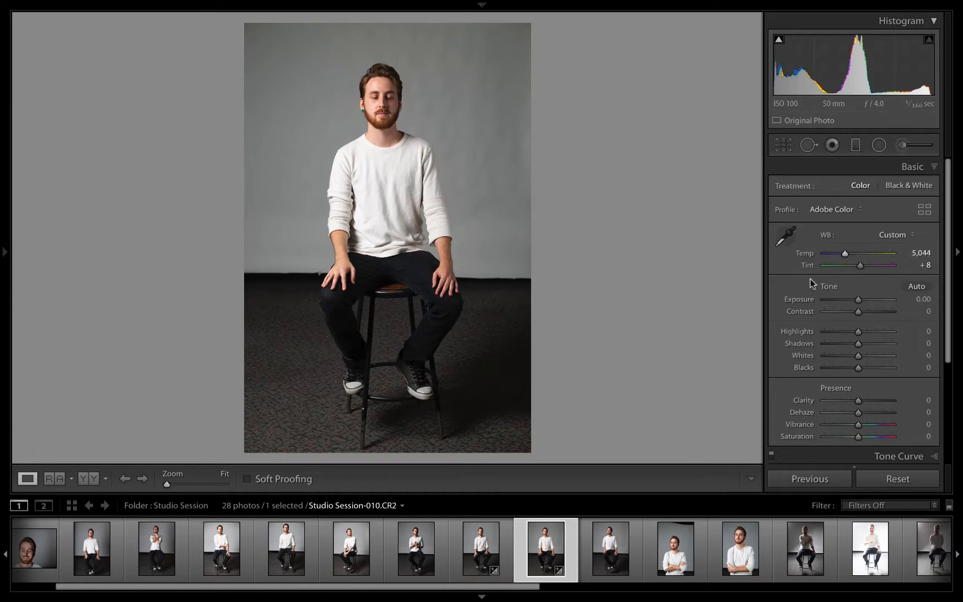
Step: Brighten the photo slightly by setting Exposure to +0.20
{"action": "scroll", "coordinate": [846, 287], "scroll_direction": "down", "scroll_amount": 3}
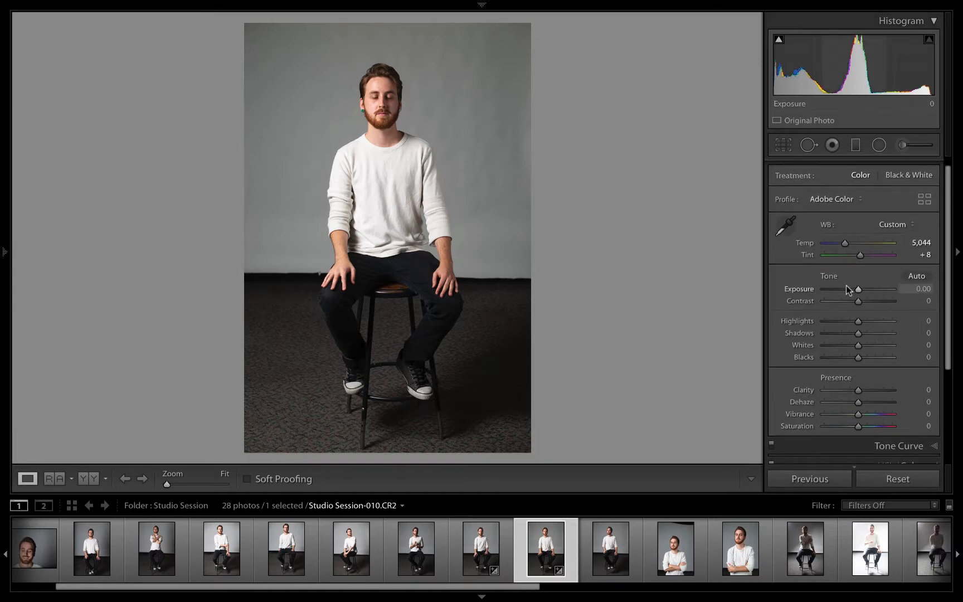
{"action": "scroll", "coordinate": [846, 287], "scroll_direction": "down", "scroll_amount": 3}
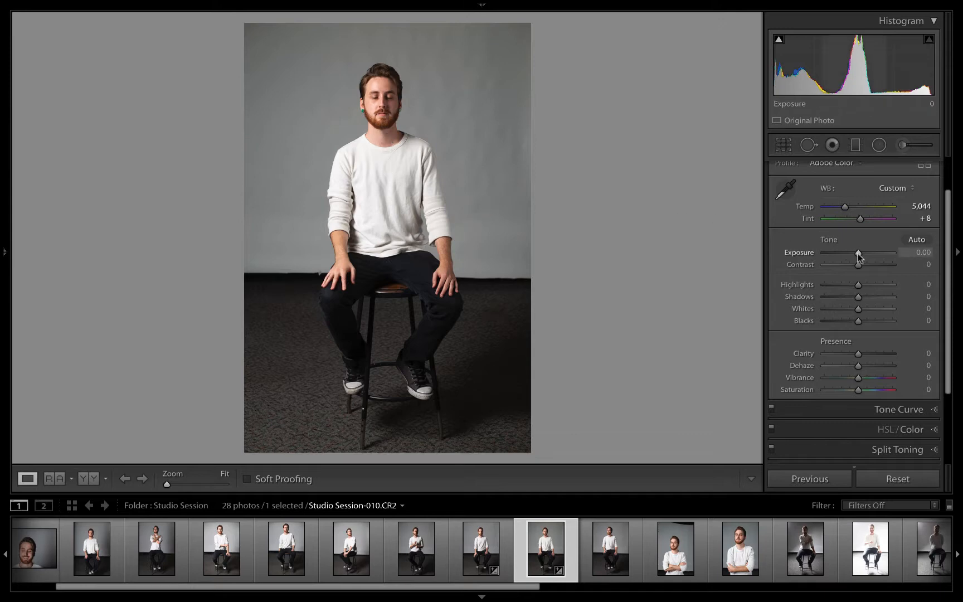
{"action": "left_click_drag", "start_coordinate": [858, 253], "coordinate": [860, 253]}
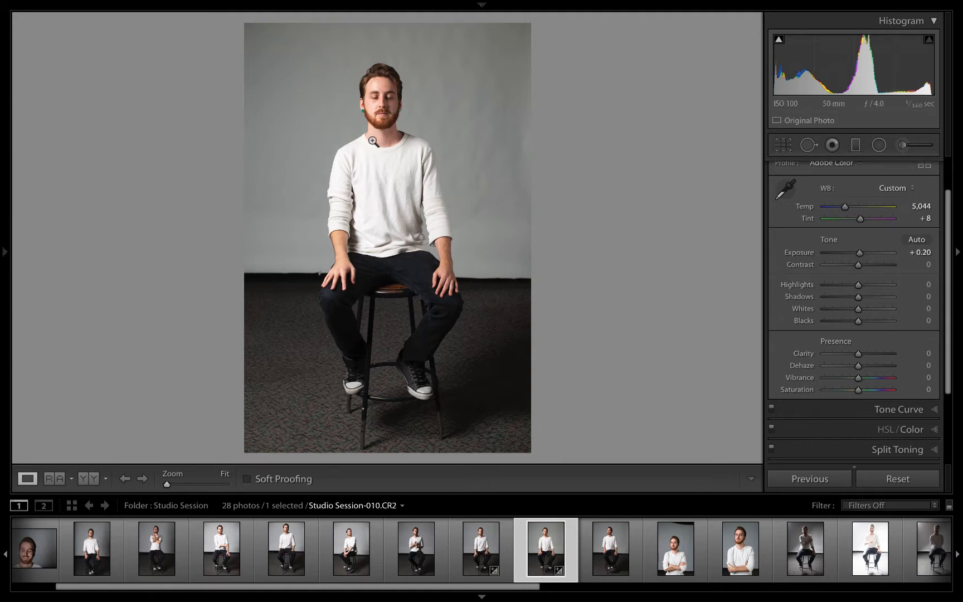
Step: Reduce Highlights to -20 while inspecting the face and shirt at 1:1, and raise Shadows to +49 for the whole photo
{"action": "left_click", "coordinate": [367, 104]}
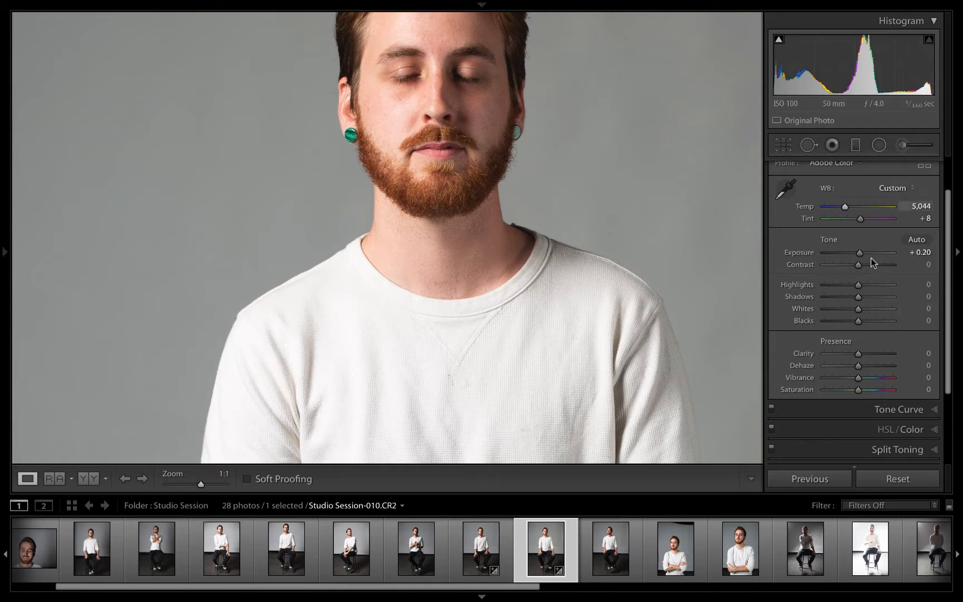
{"action": "left_click_drag", "start_coordinate": [859, 286], "coordinate": [851, 288]}
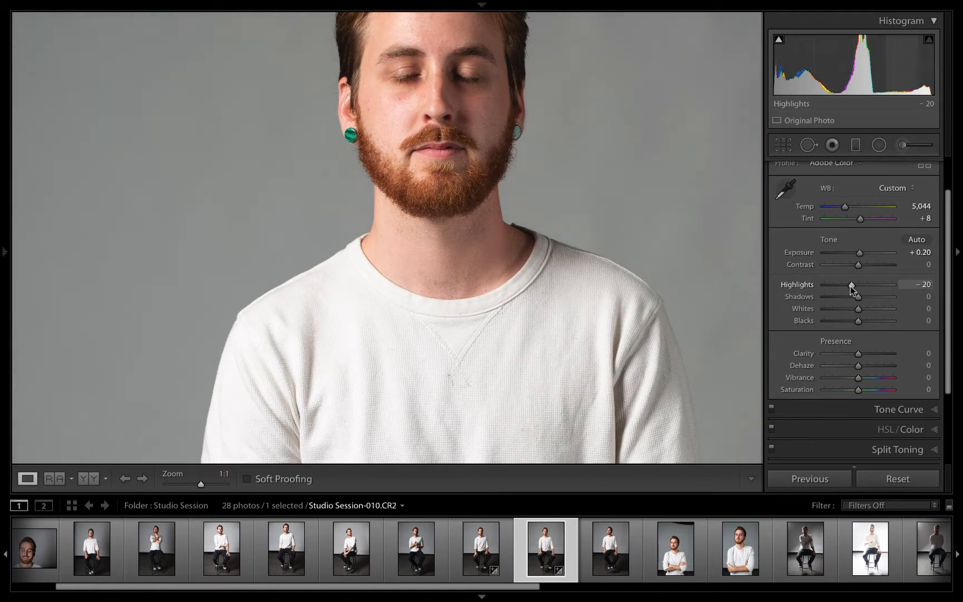
{"action": "left_click", "coordinate": [595, 237]}
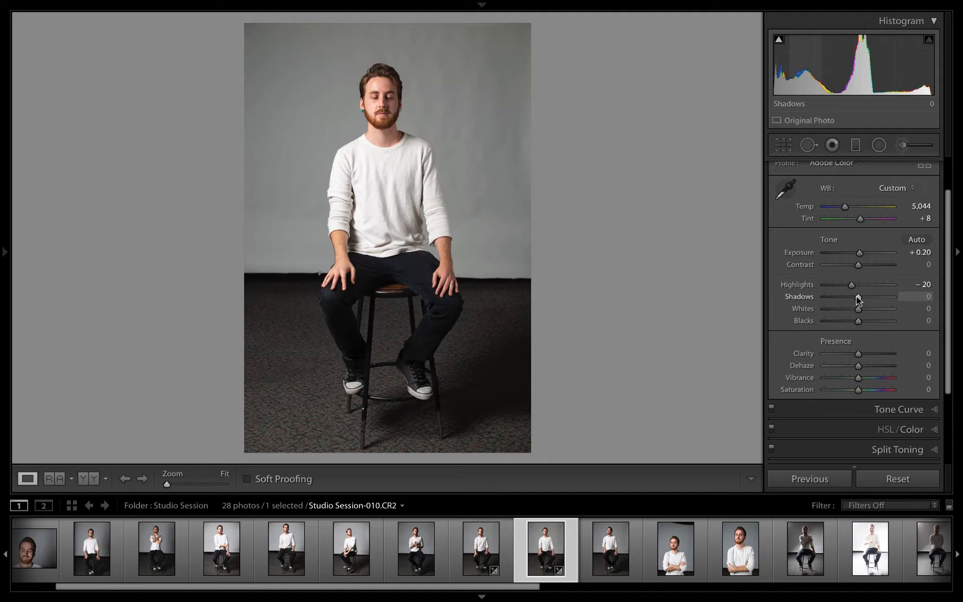
{"action": "left_click_drag", "start_coordinate": [856, 296], "coordinate": [868, 298]}
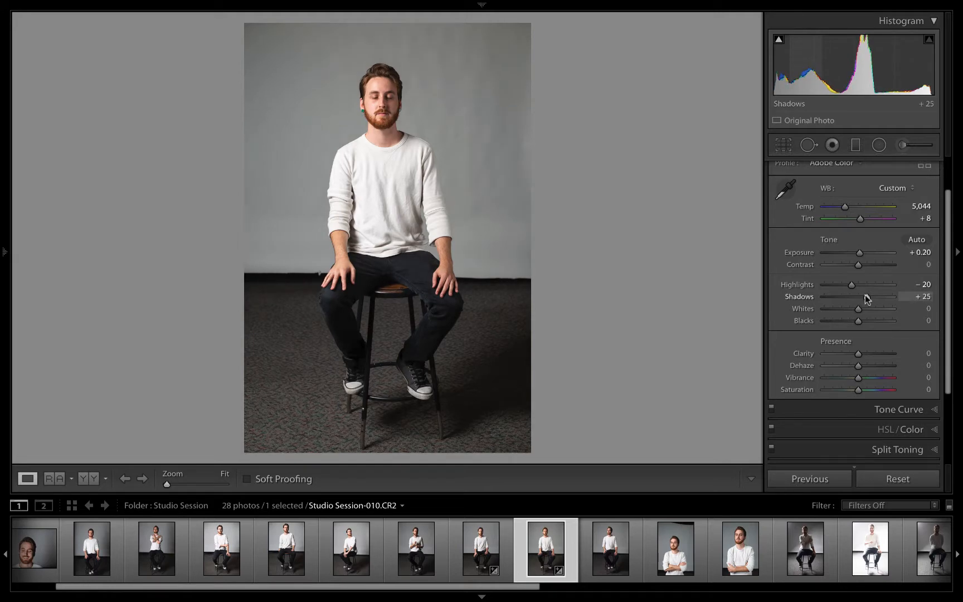
{"action": "left_click_drag", "start_coordinate": [868, 297], "coordinate": [874, 298]}
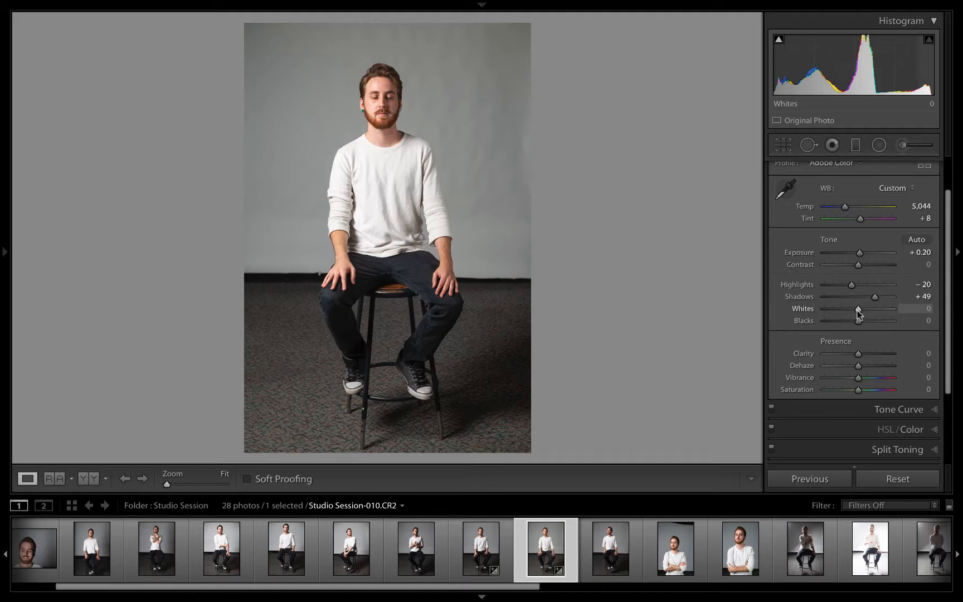
Step: Set Whites to +19, using the clipping preview to keep the shirt's highlights from clipping
{"action": "key", "text": "alt"}
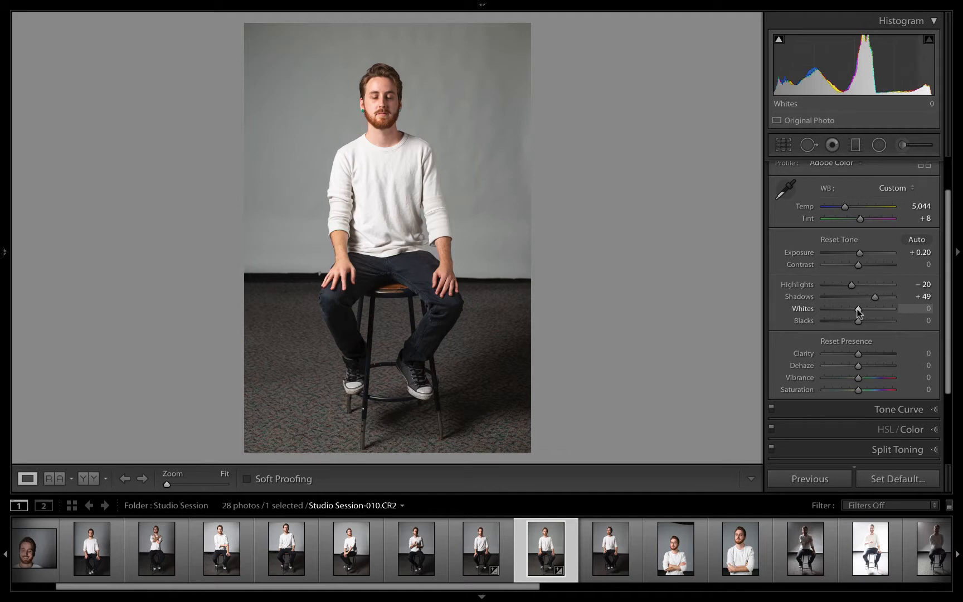
{"action": "left_click", "coordinate": [858, 311], "text": "alt"}
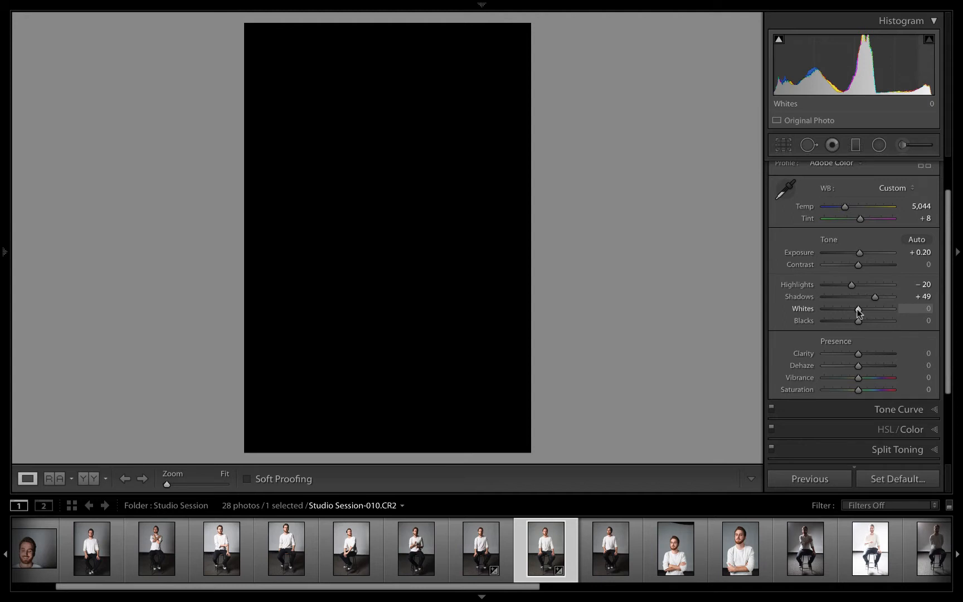
{"action": "left_click_drag", "start_coordinate": [858, 310], "coordinate": [870, 307]}
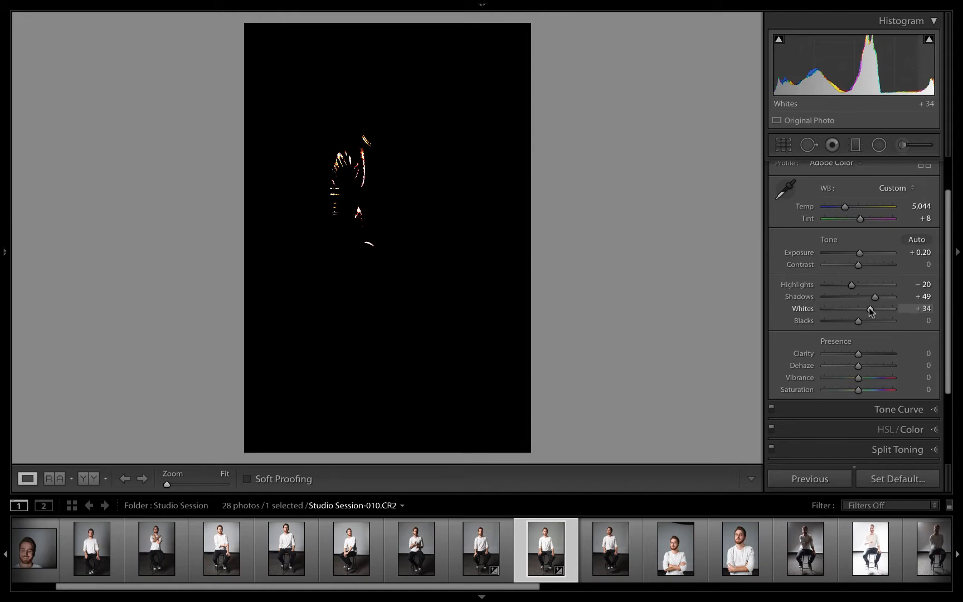
{"action": "left_click_drag", "start_coordinate": [869, 307], "coordinate": [869, 308]}
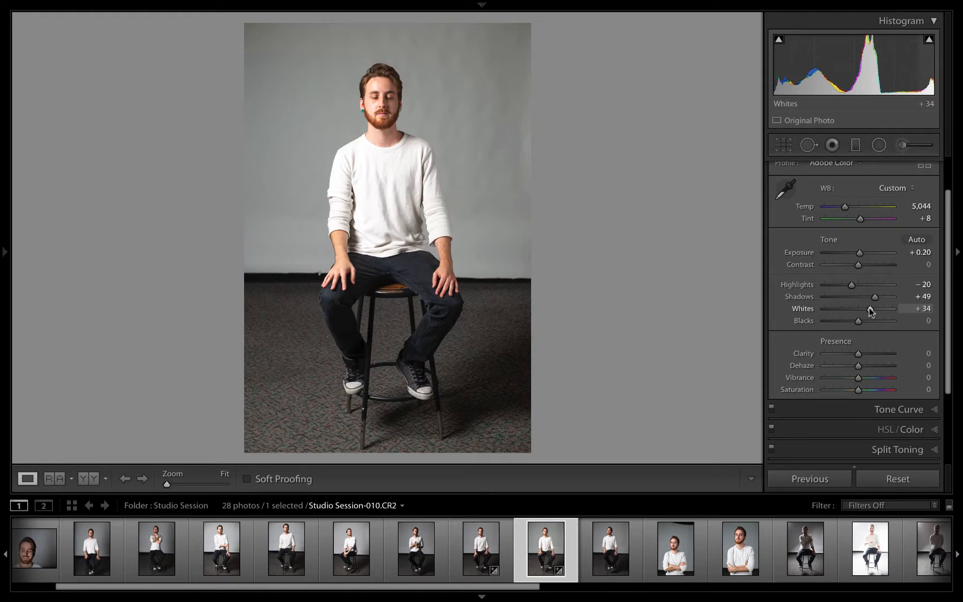
{"action": "left_click_drag", "start_coordinate": [869, 307], "coordinate": [869, 308]}
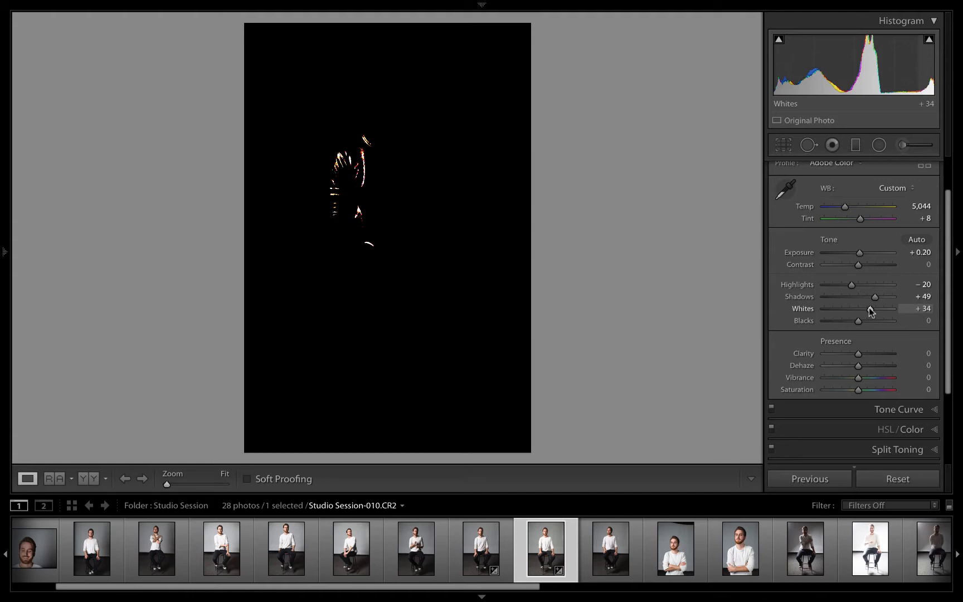
{"action": "left_click_drag", "start_coordinate": [870, 308], "coordinate": [864, 310]}
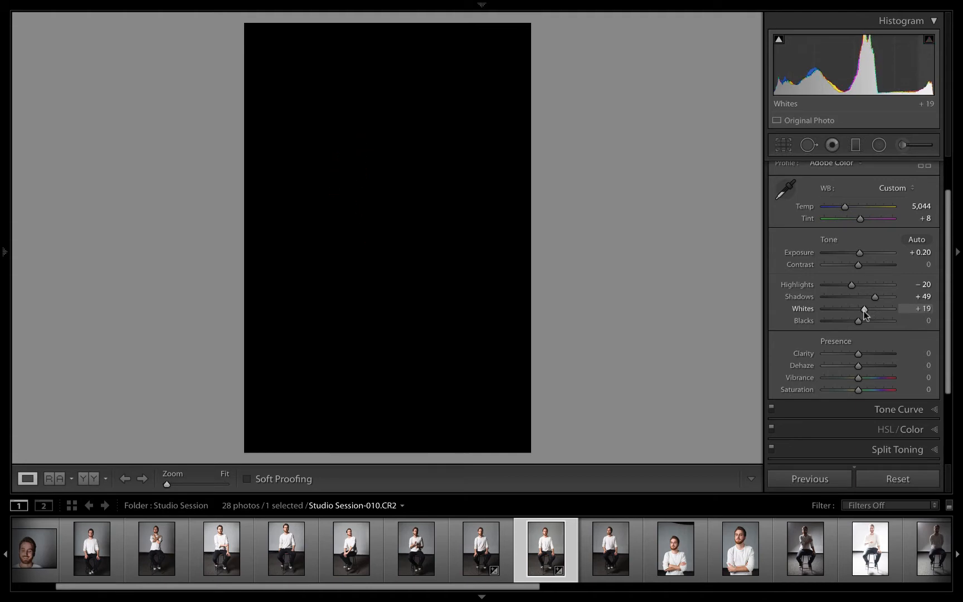
{"action": "left_click_drag", "start_coordinate": [864, 311], "coordinate": [864, 310]}
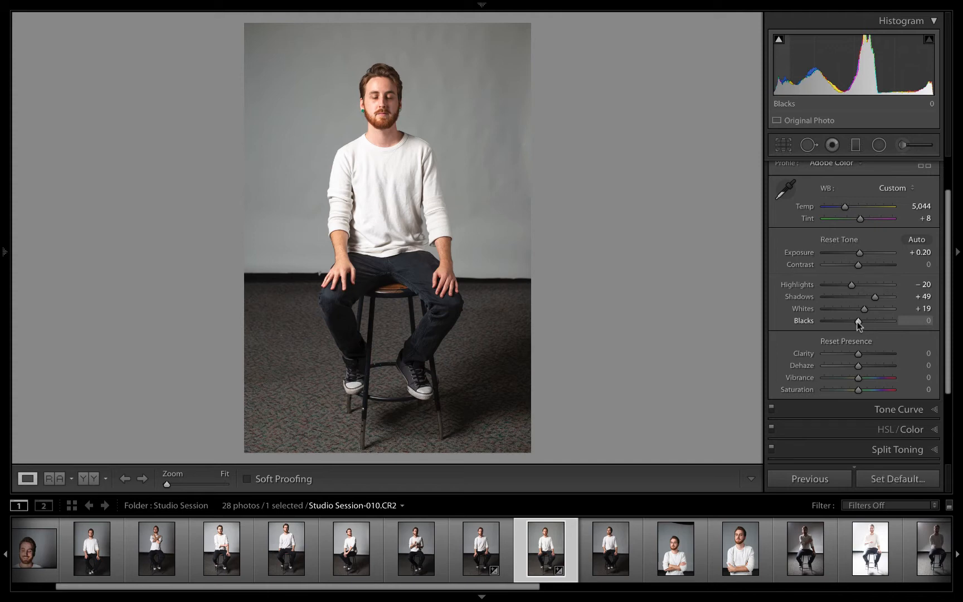
Step: Set Blacks to -18, using the clipping preview to judge the darkest areas around the stool and shoes
{"action": "left_click", "coordinate": [857, 322], "text": "alt"}
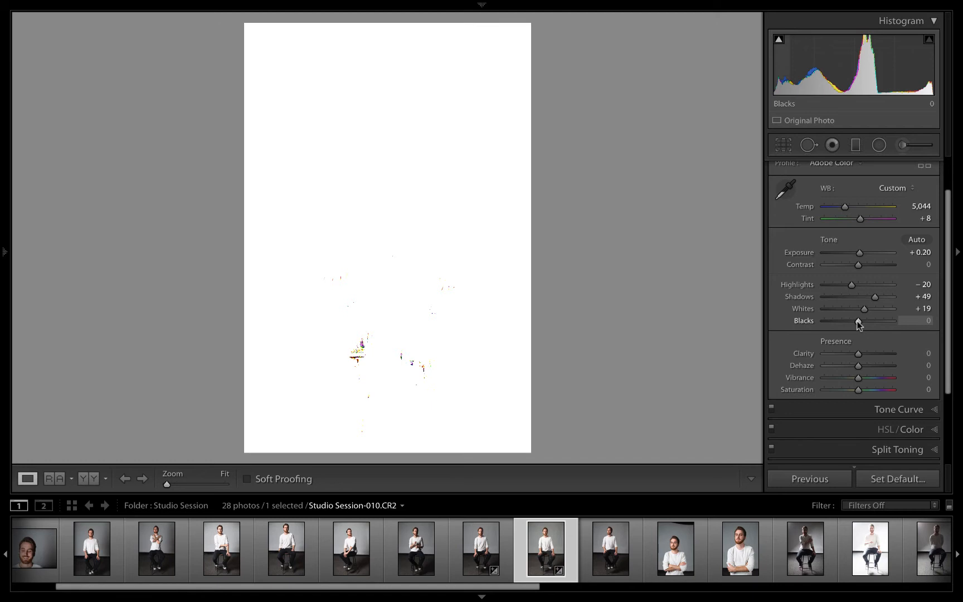
{"action": "left_click", "coordinate": [859, 322], "text": "alt"}
{"action": "left_click_drag", "start_coordinate": [859, 322], "coordinate": [854, 322]}
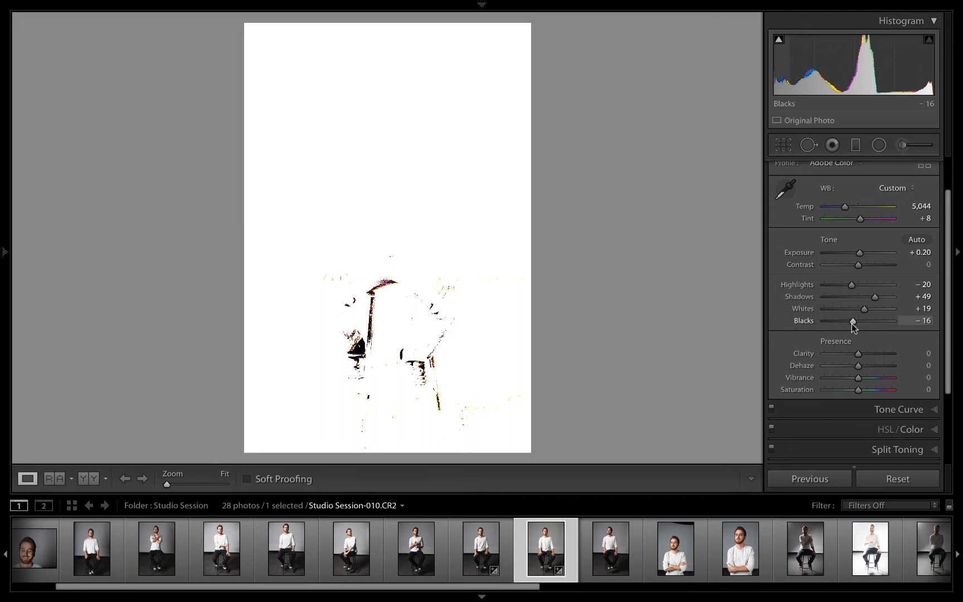
{"action": "left_click_drag", "start_coordinate": [853, 322], "coordinate": [854, 322]}
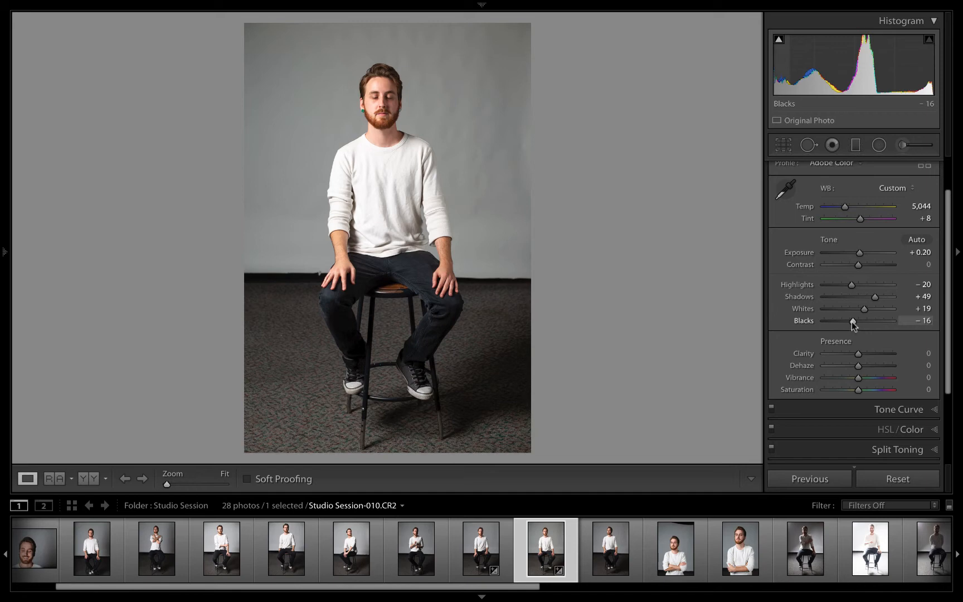
{"action": "mouse_move", "coordinate": [853, 323]}
{"action": "left_mouse_down"}
{"action": "mouse_move", "coordinate": [864, 324]}
{"action": "mouse_move", "coordinate": [853, 327]}
{"action": "left_mouse_up"}
Step: Compare the edited portrait with its Before version, ending on the edited view
{"action": "key", "text": "backslash"}
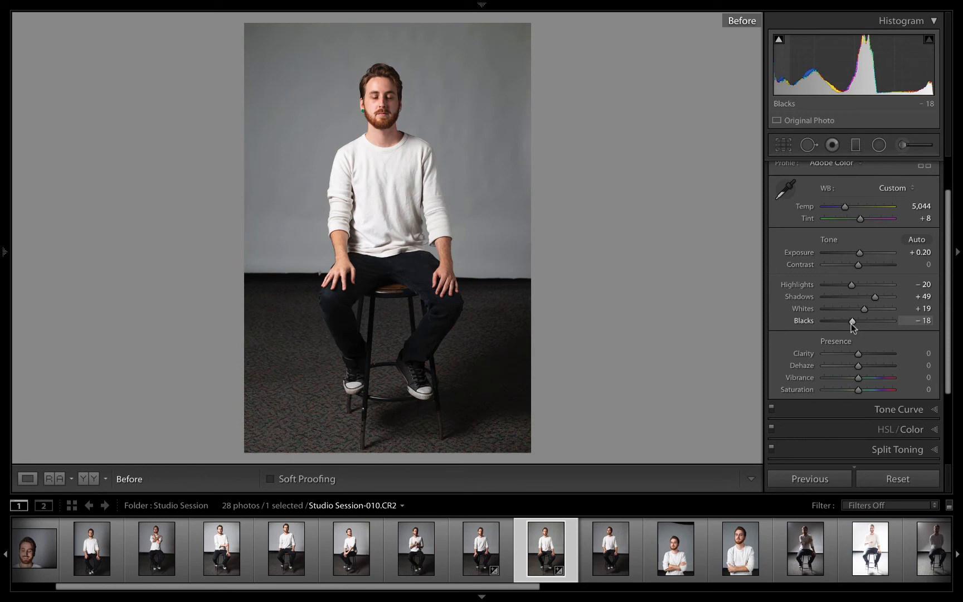
{"action": "key", "text": "backslash"}
{"action": "key", "text": "backslash"}
{"action": "key", "text": "backslash"}
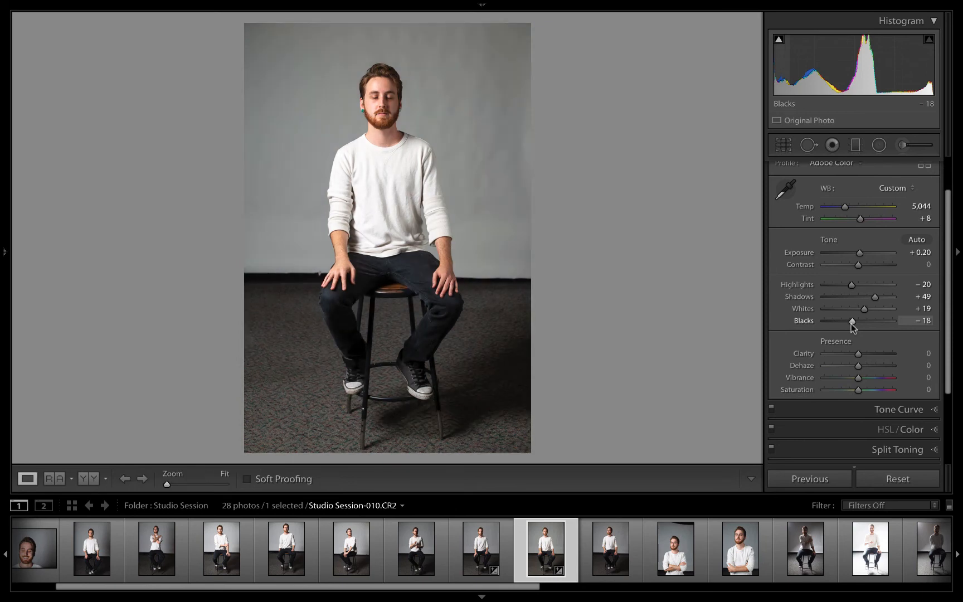